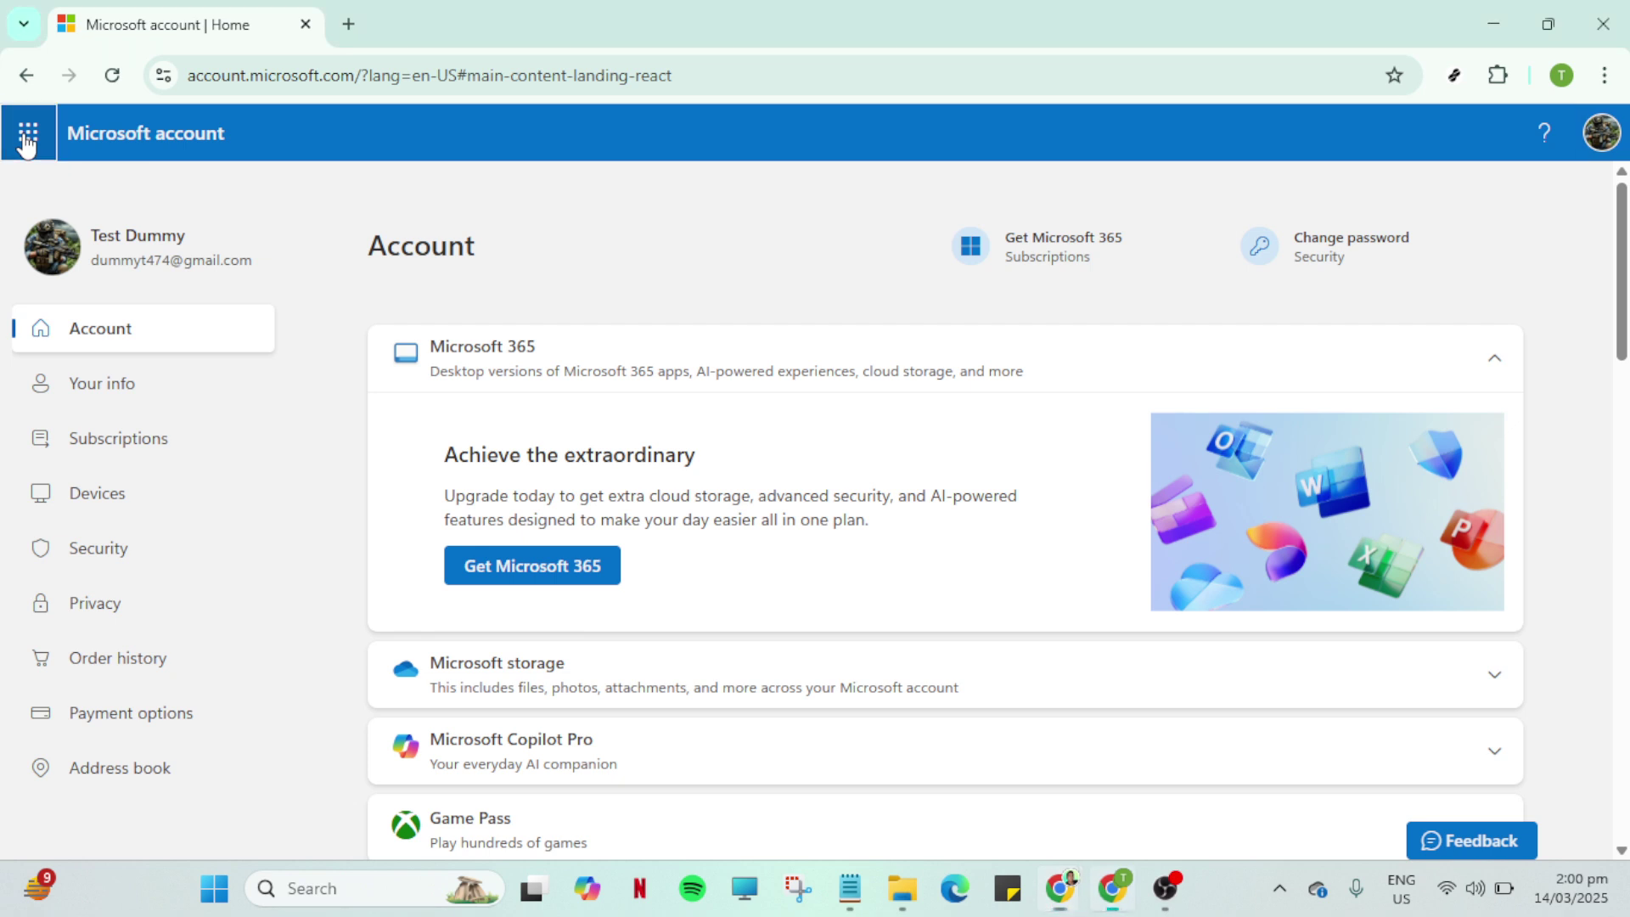
Launch OneDrive from the Microsoft apps list and dismiss the welcome introduction
click(27, 132)
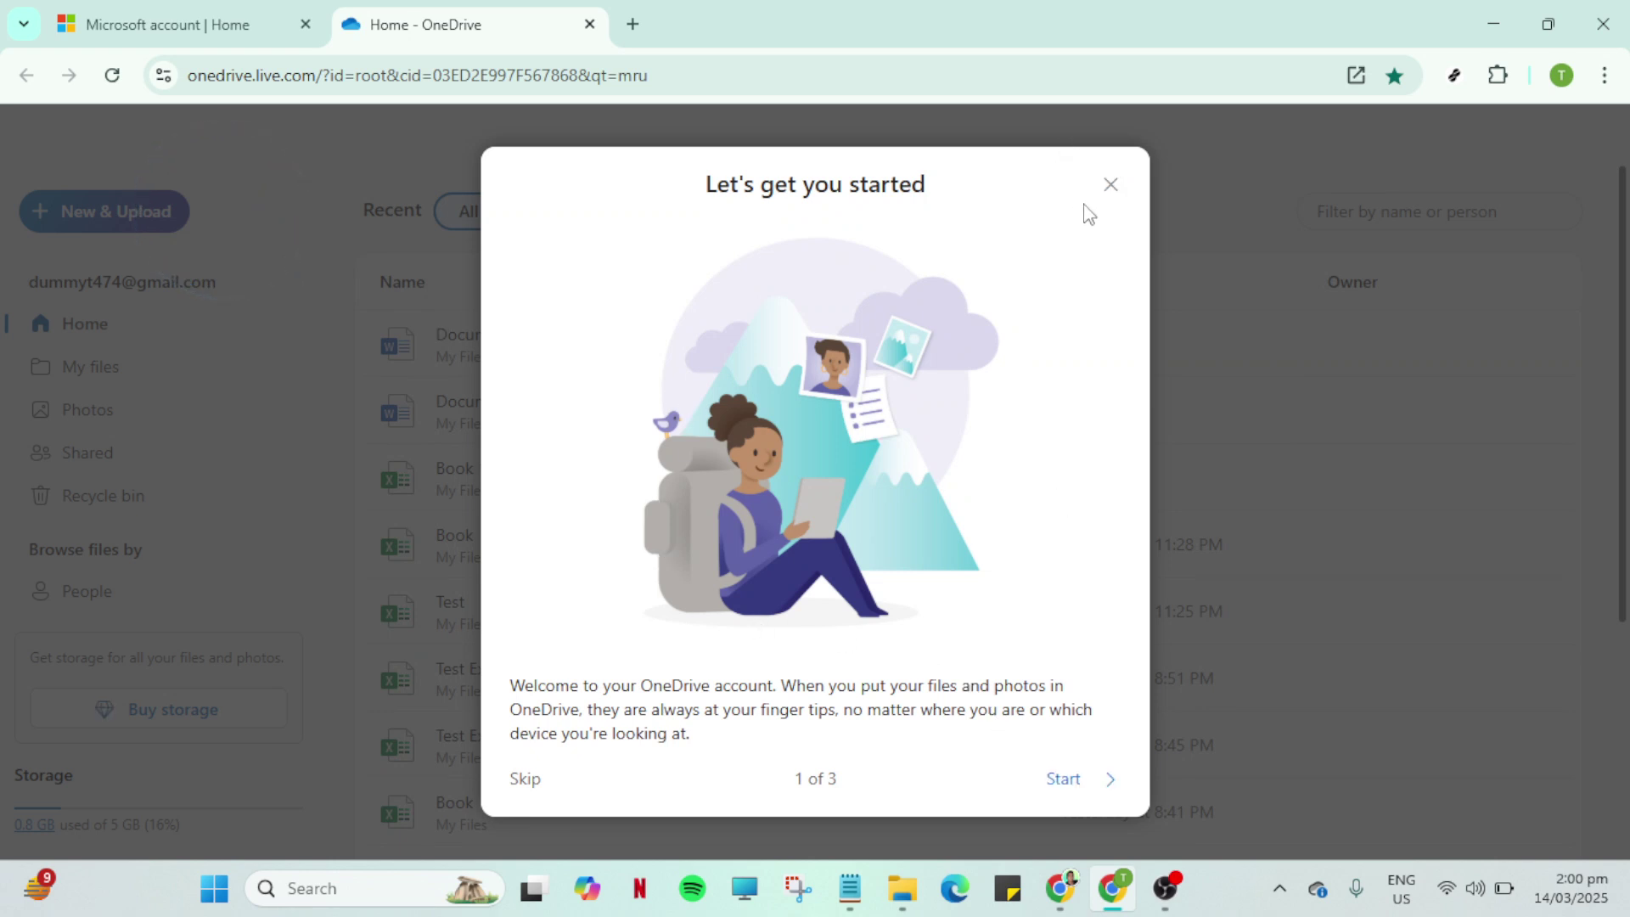
click(1111, 185)
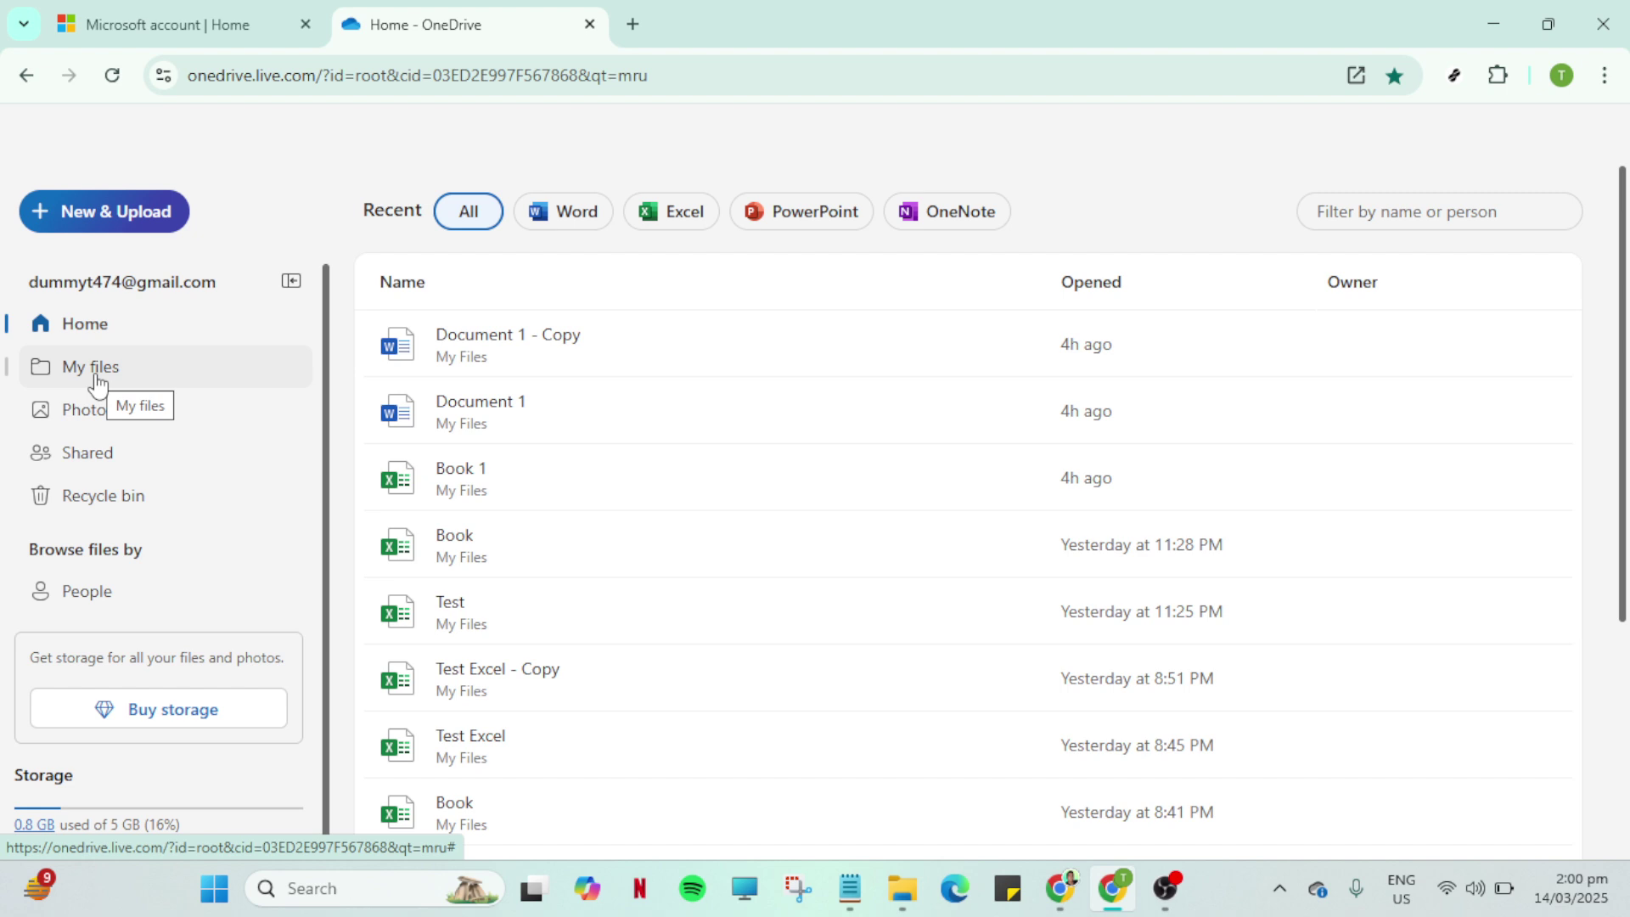
Show My files and select the Dox folder in the list
click(96, 380)
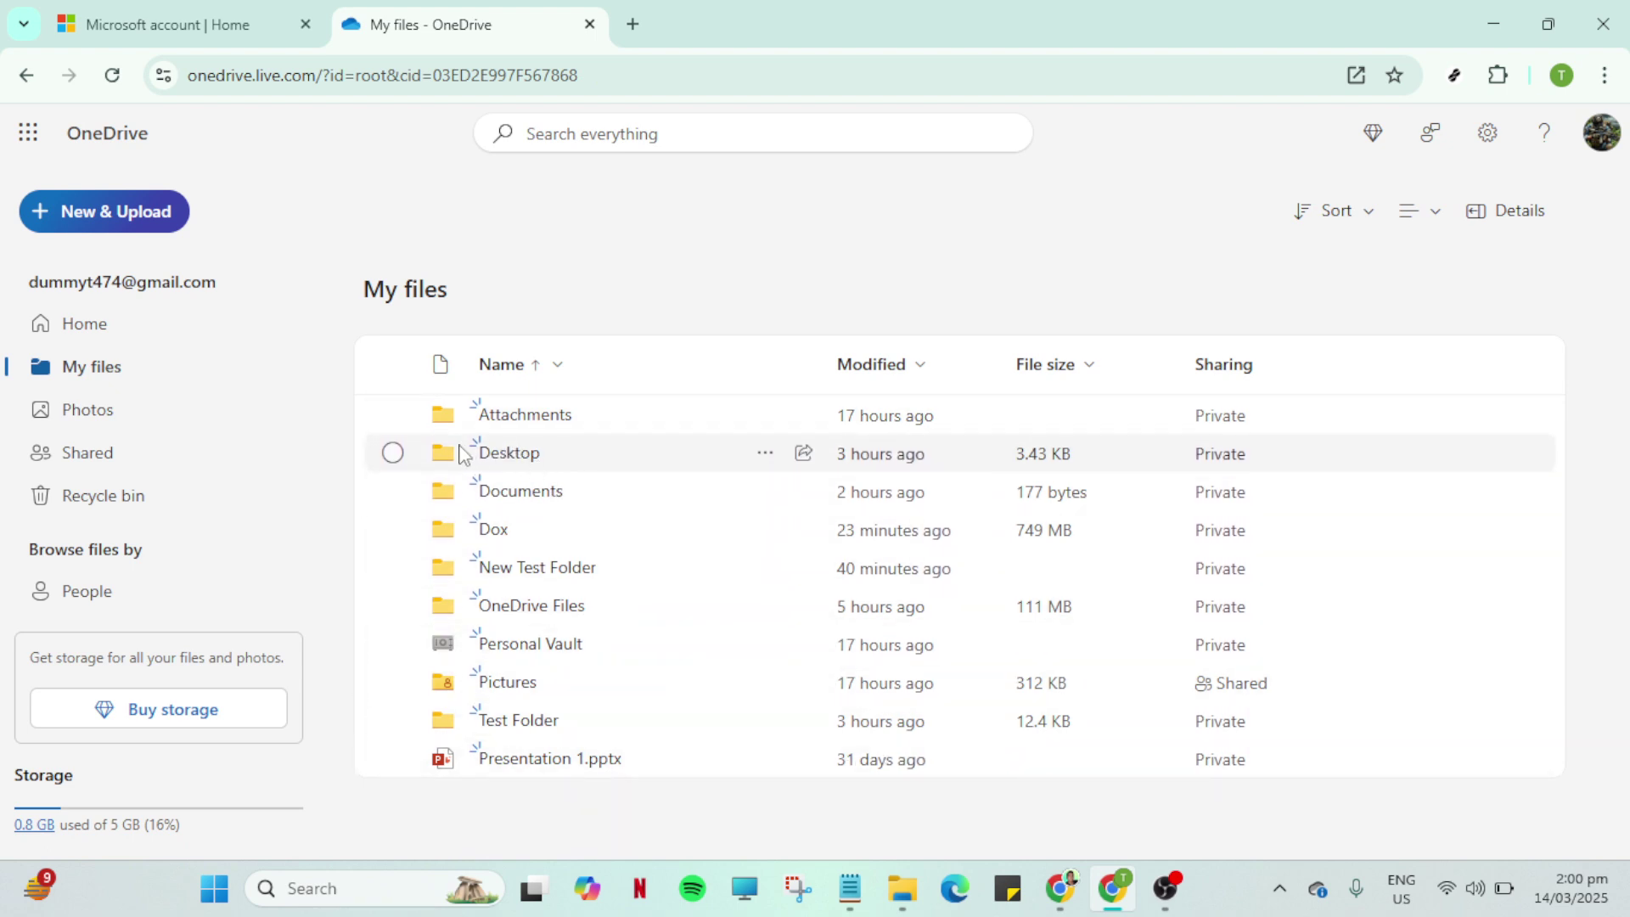
click(394, 529)
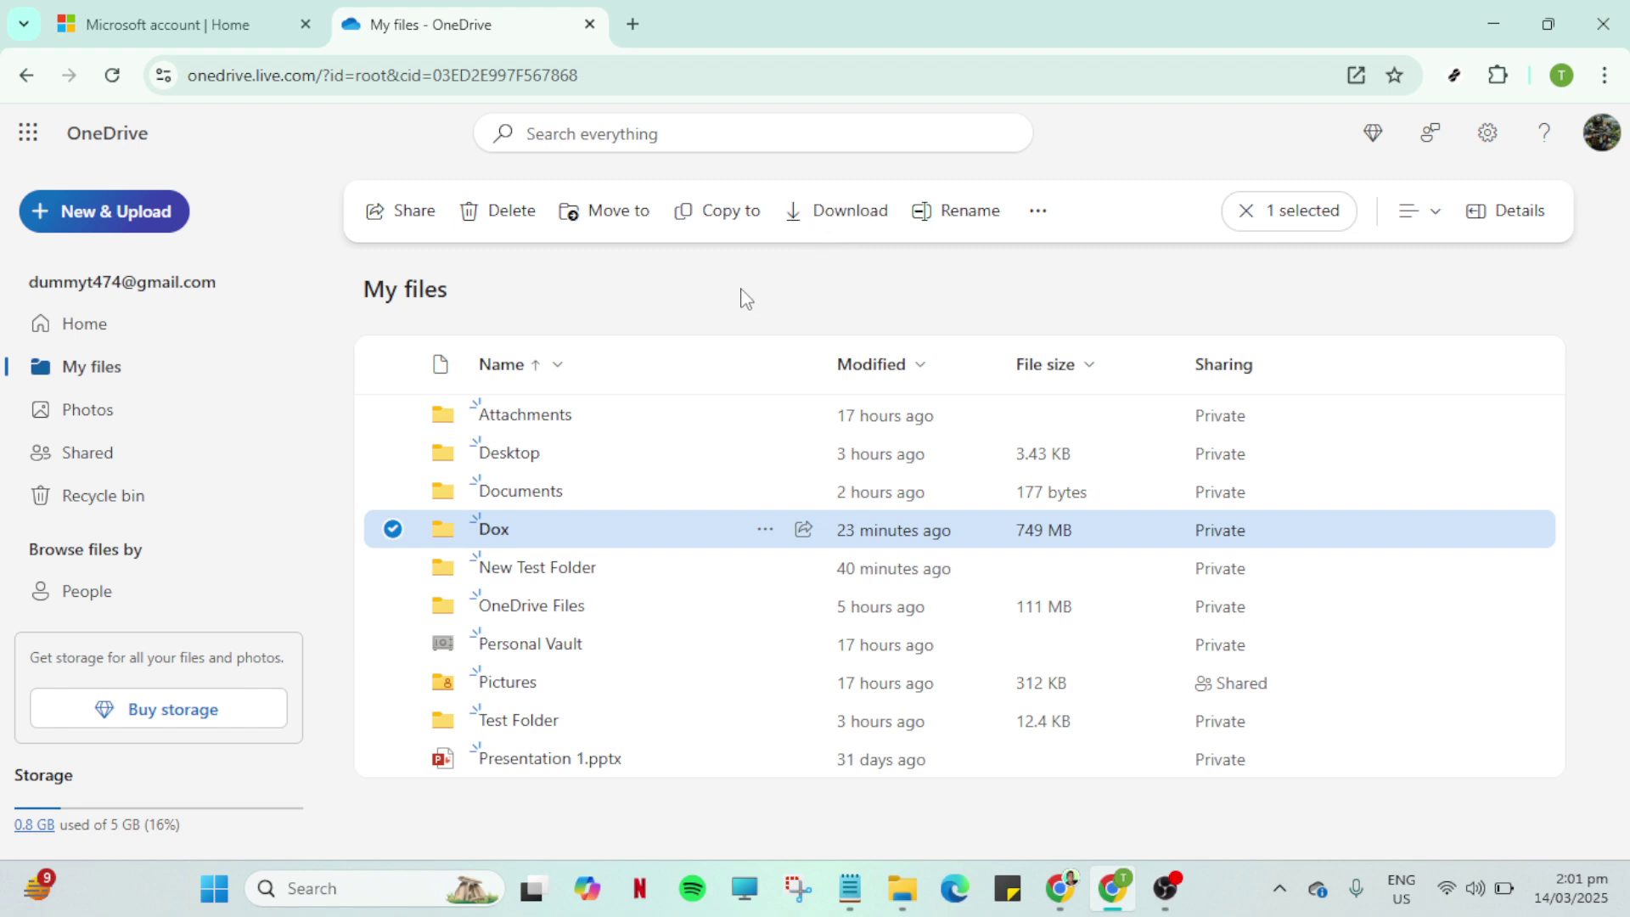
mouse_move(773, 491)
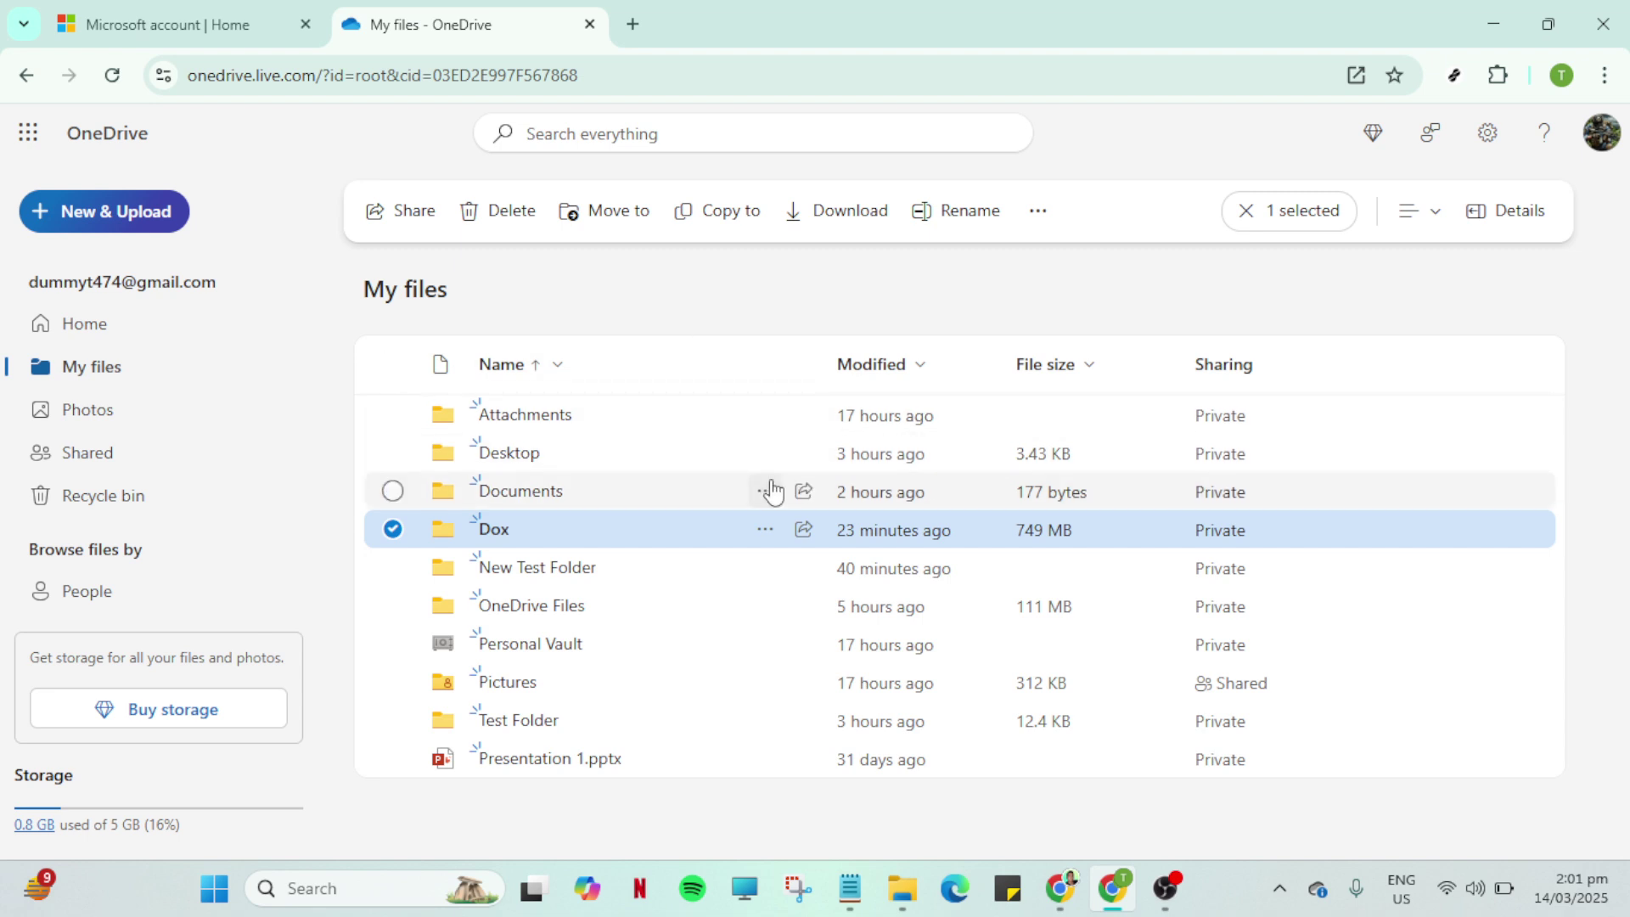
Deselect Dox, then show the local Test - Personal OneDrive folder in File Explorer
click(714, 288)
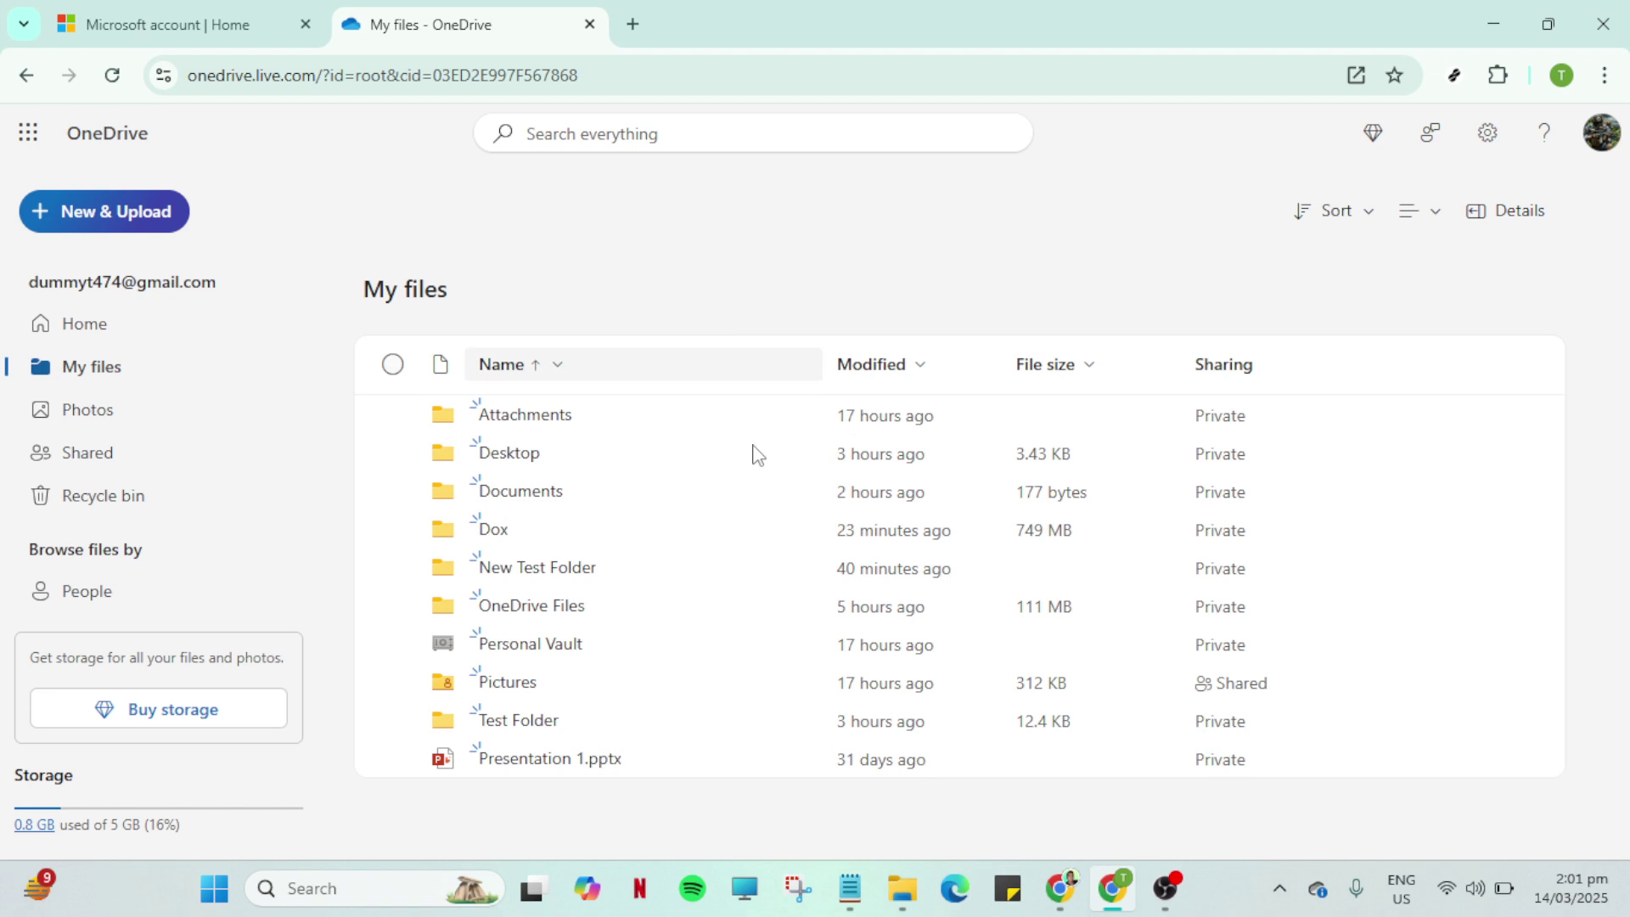
click(904, 888)
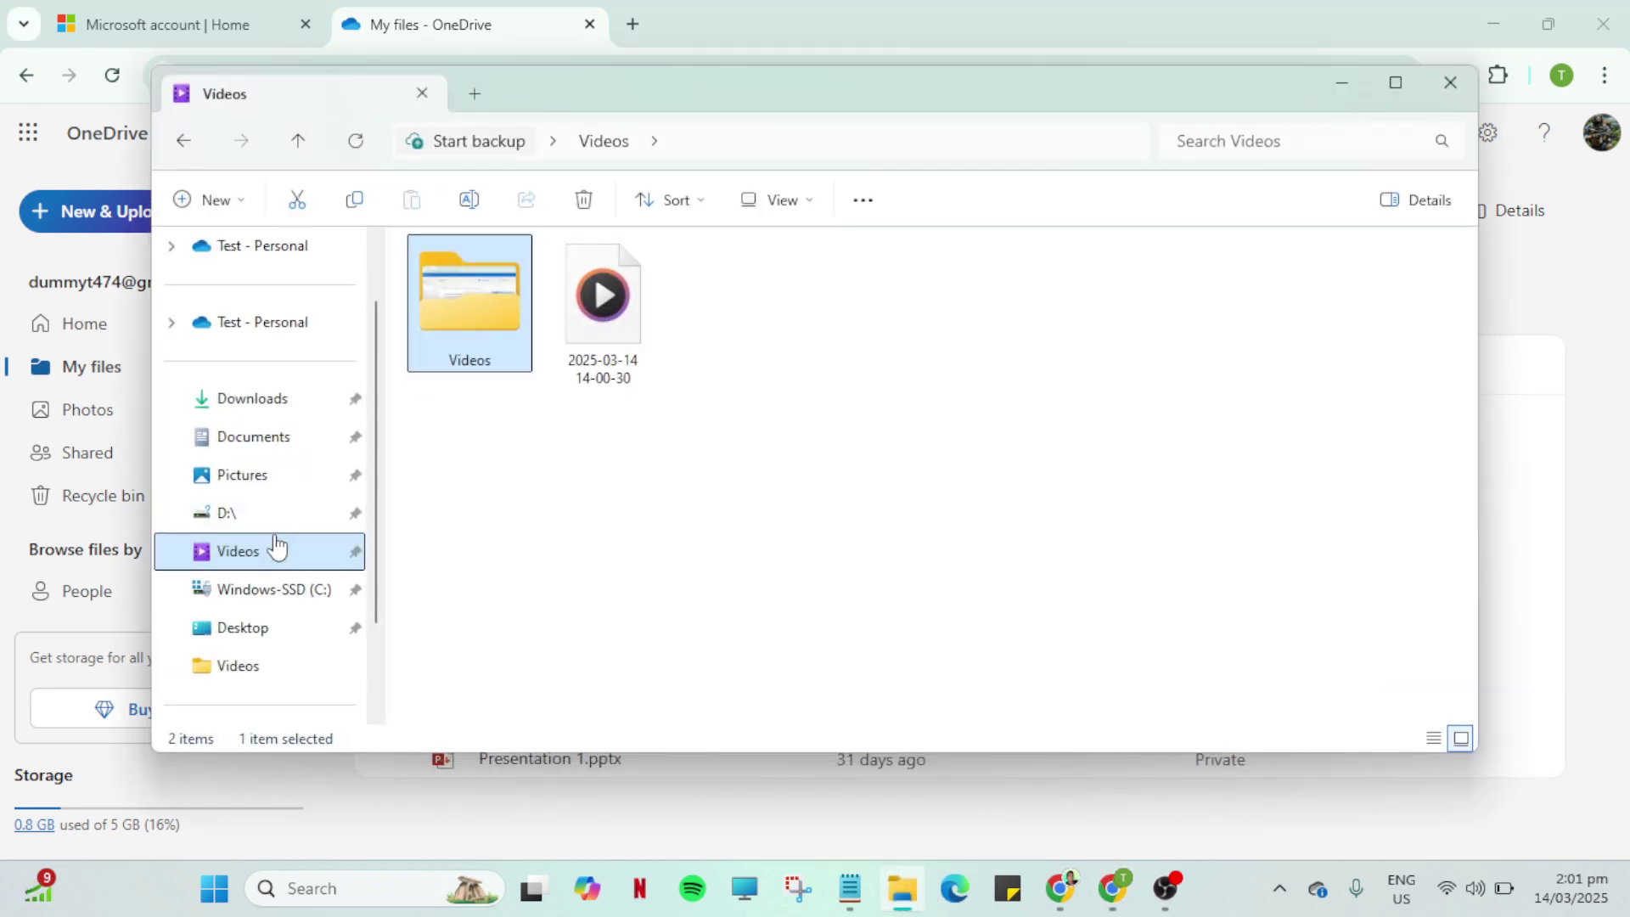
click(262, 322)
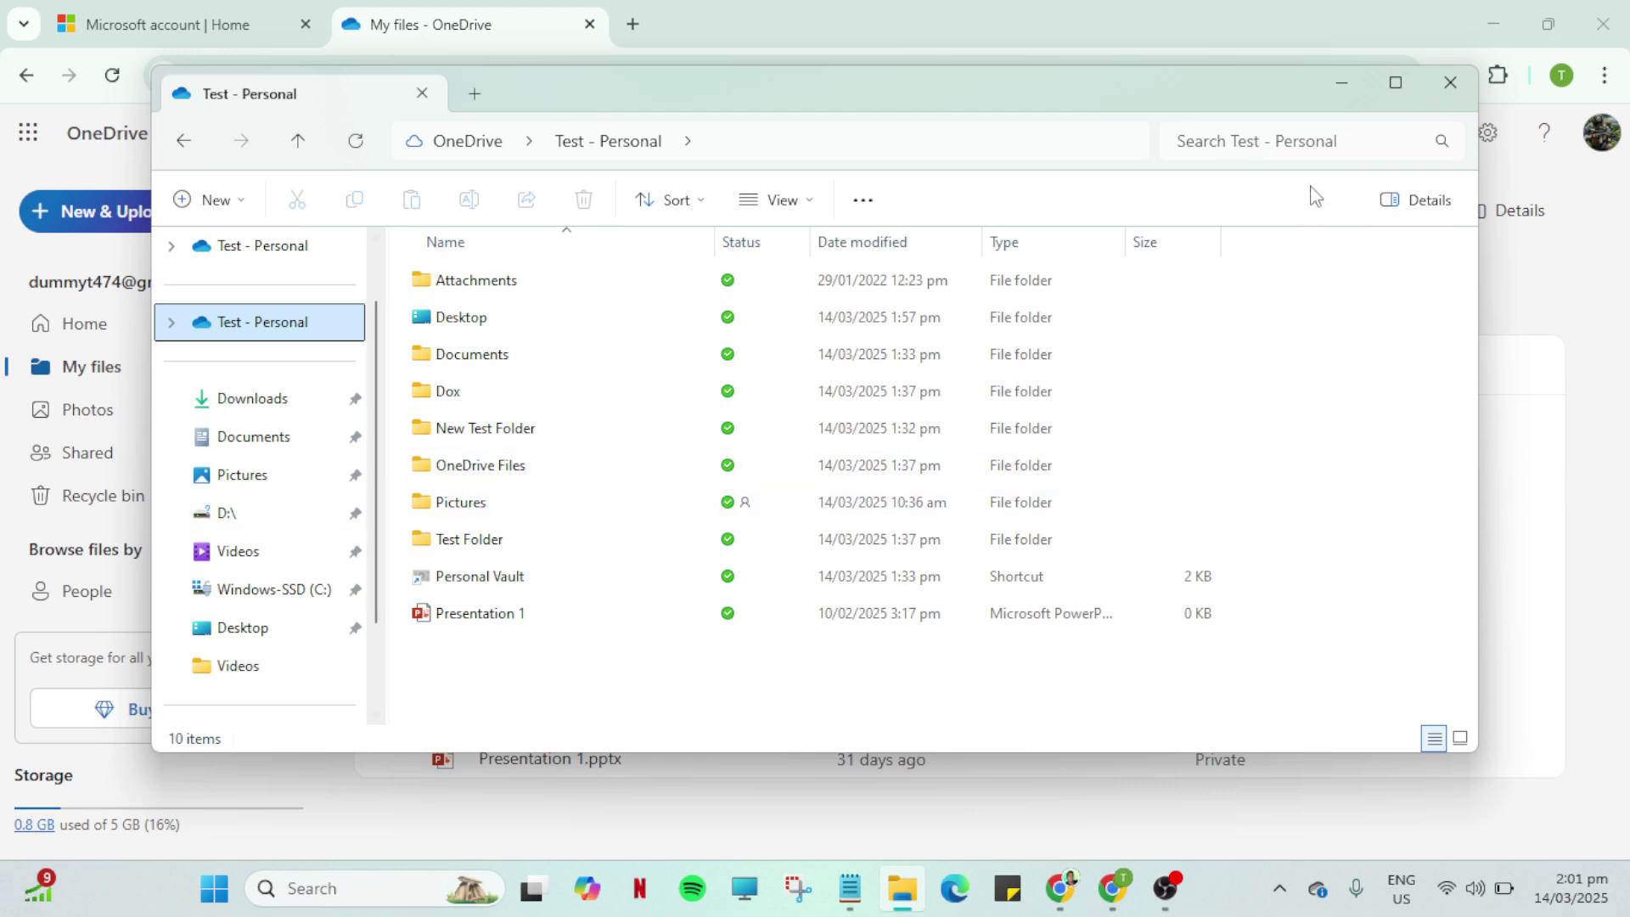
Minimize Explorer and reach the Account page of OneDrive Settings via the tray icon
click(1340, 84)
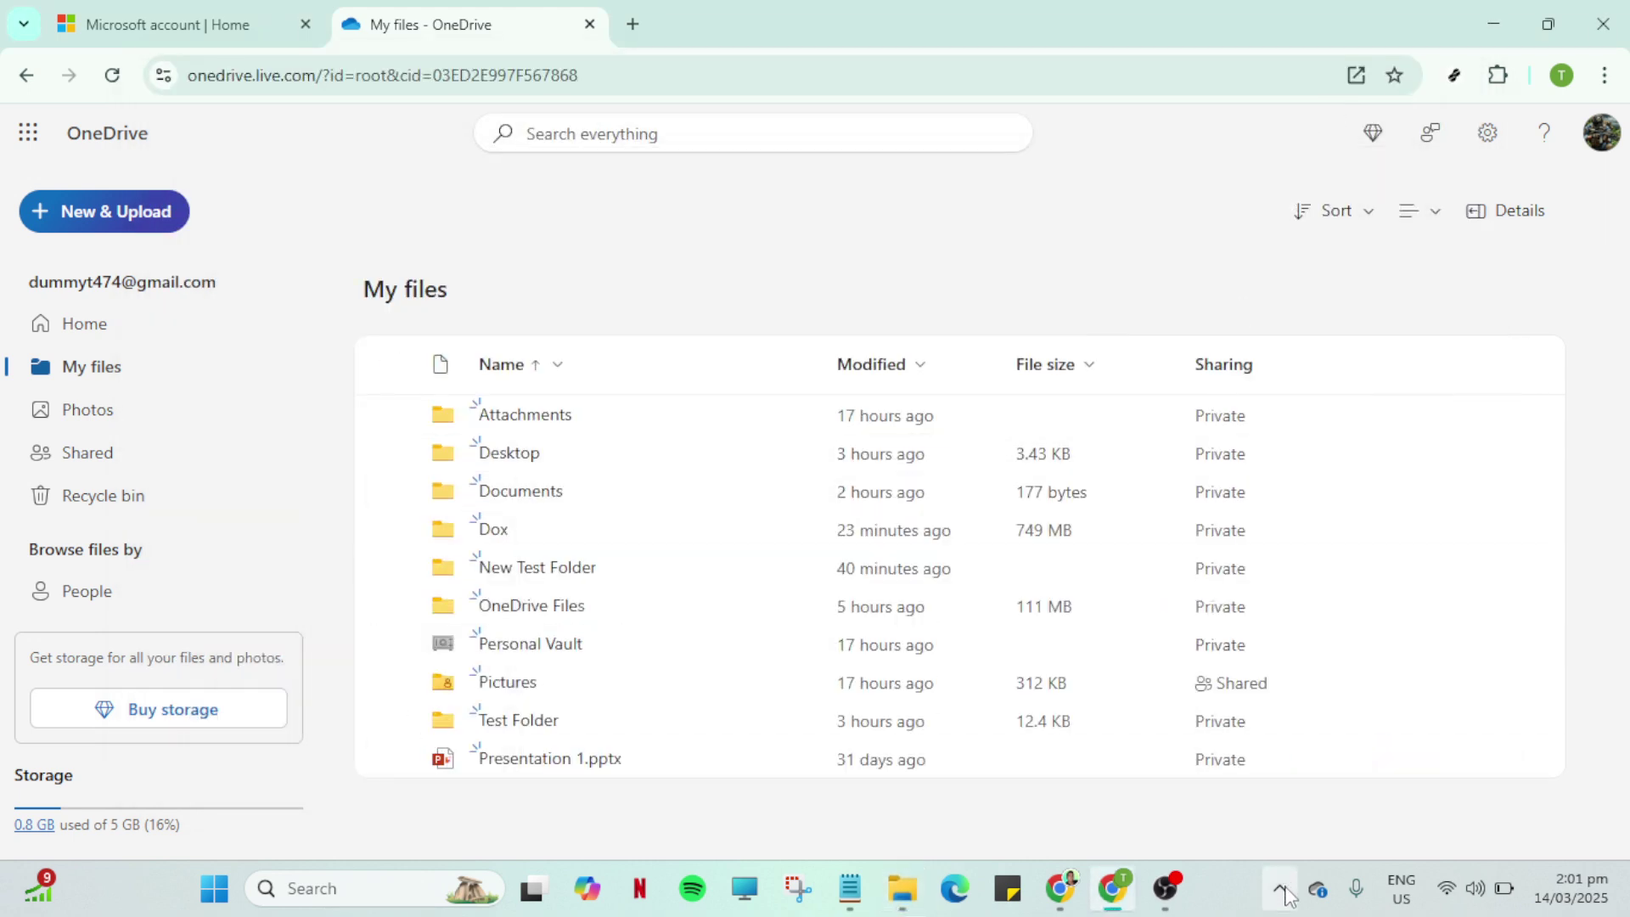
click(1318, 890)
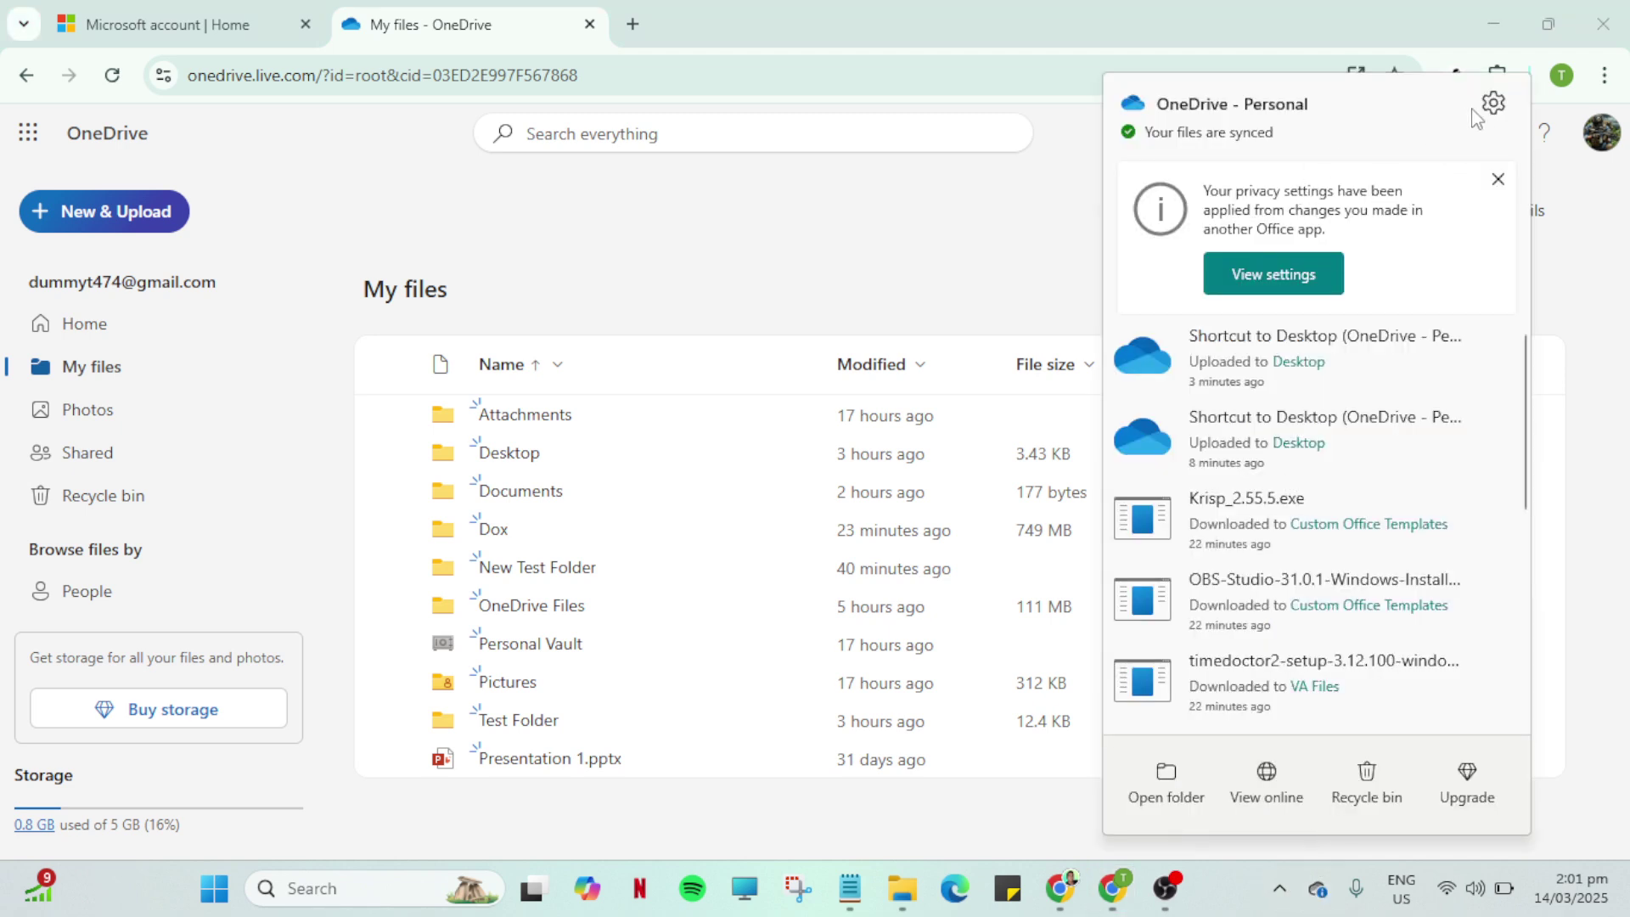
click(1494, 103)
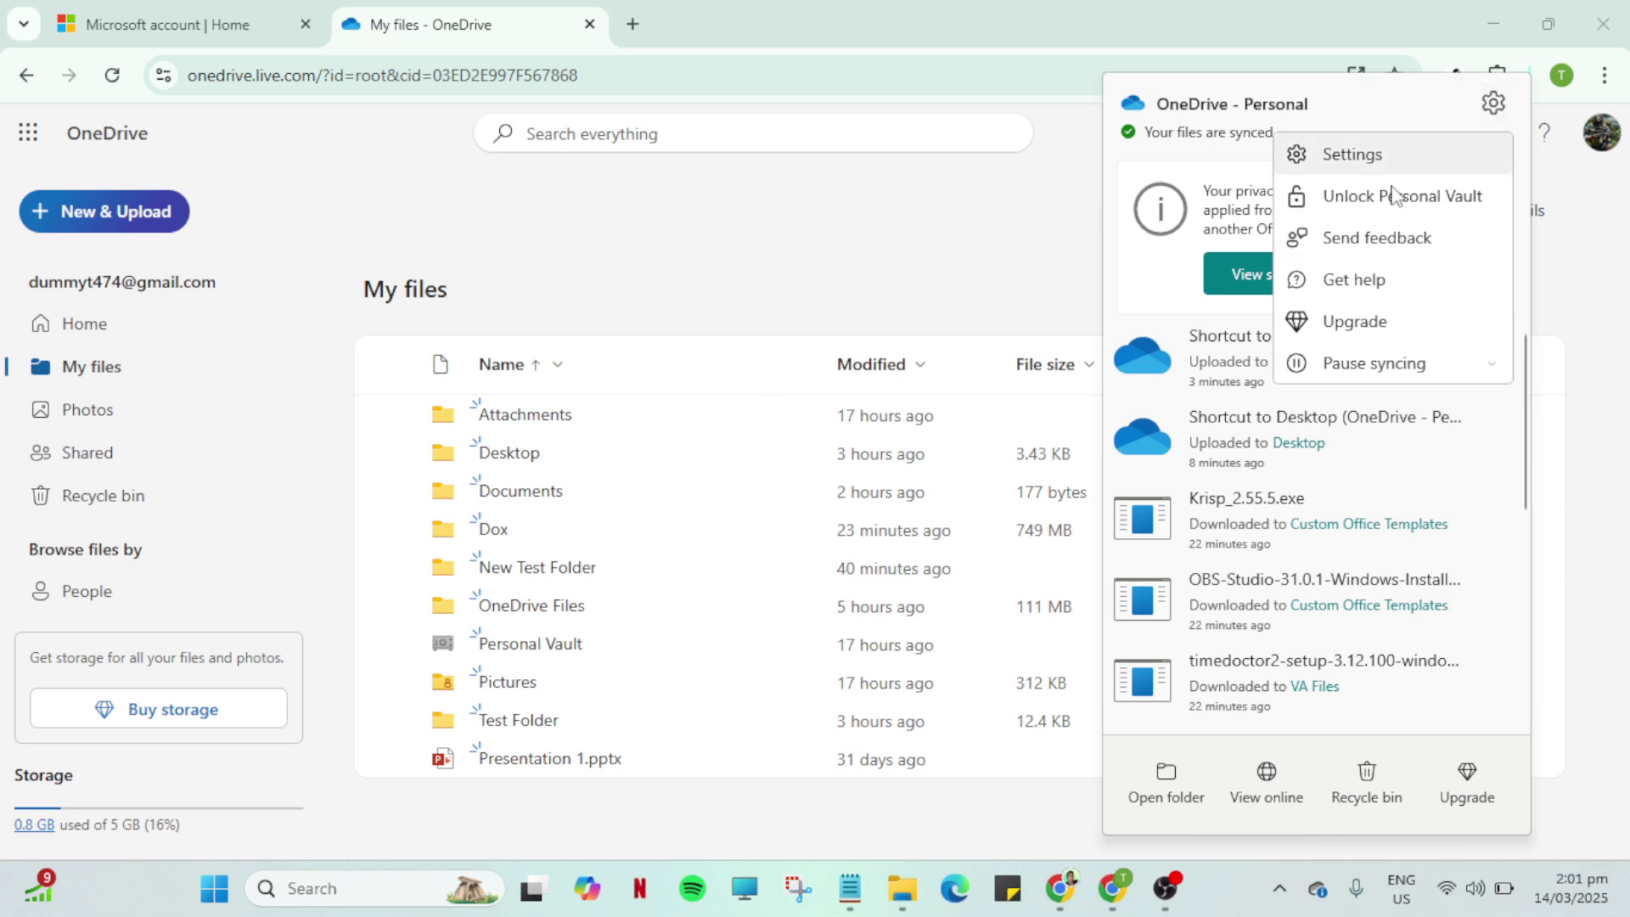
click(1363, 159)
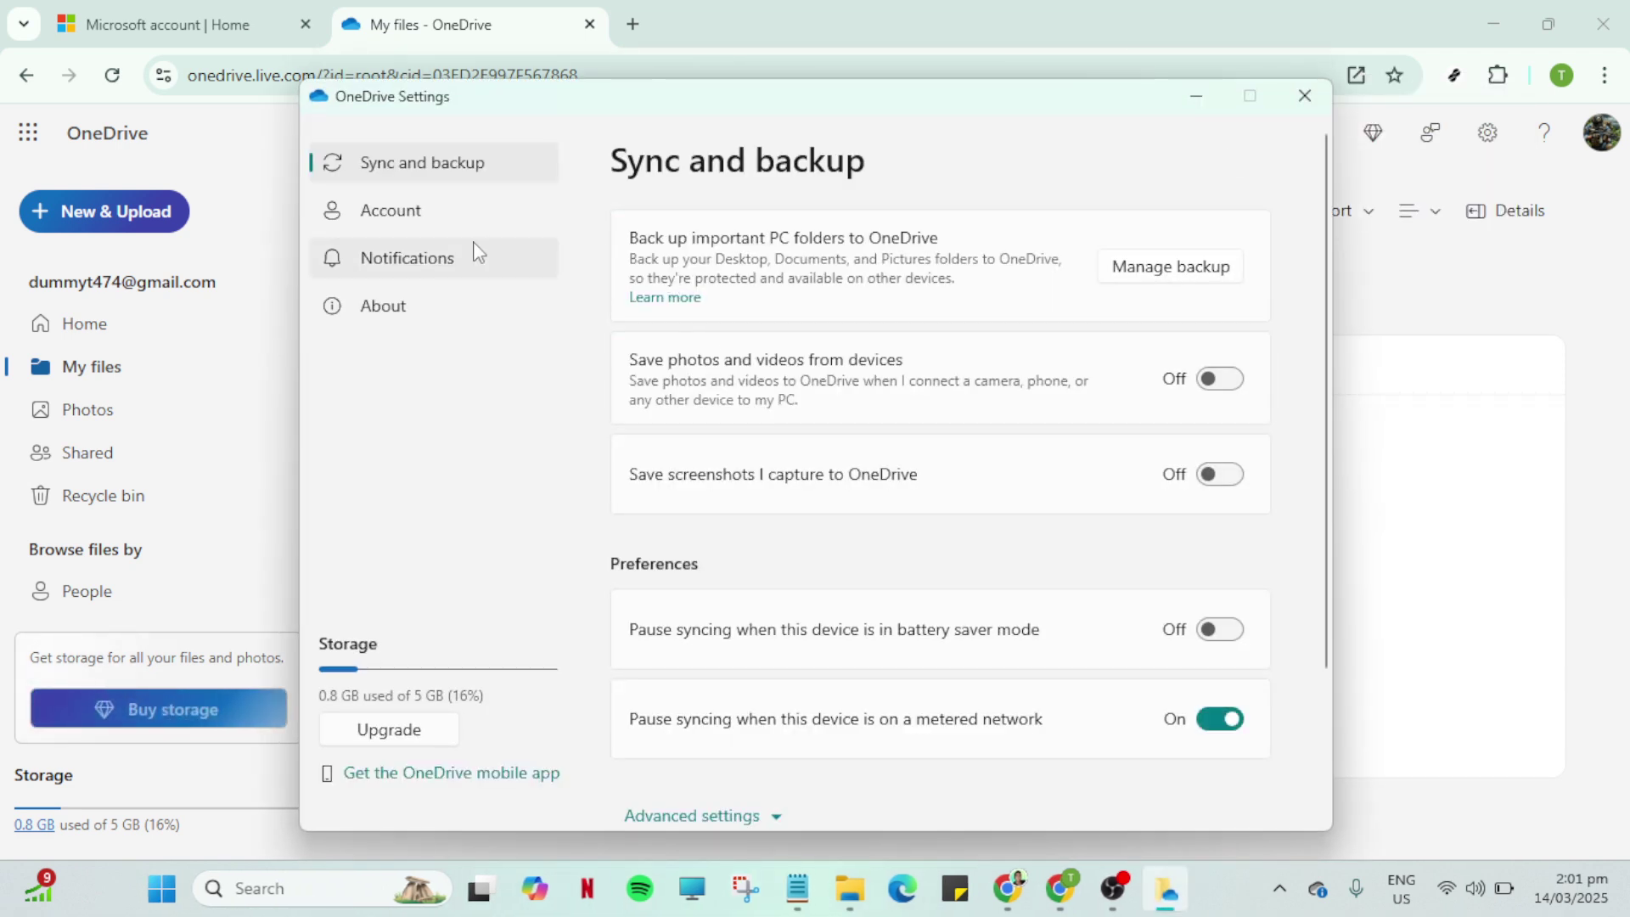
click(432, 215)
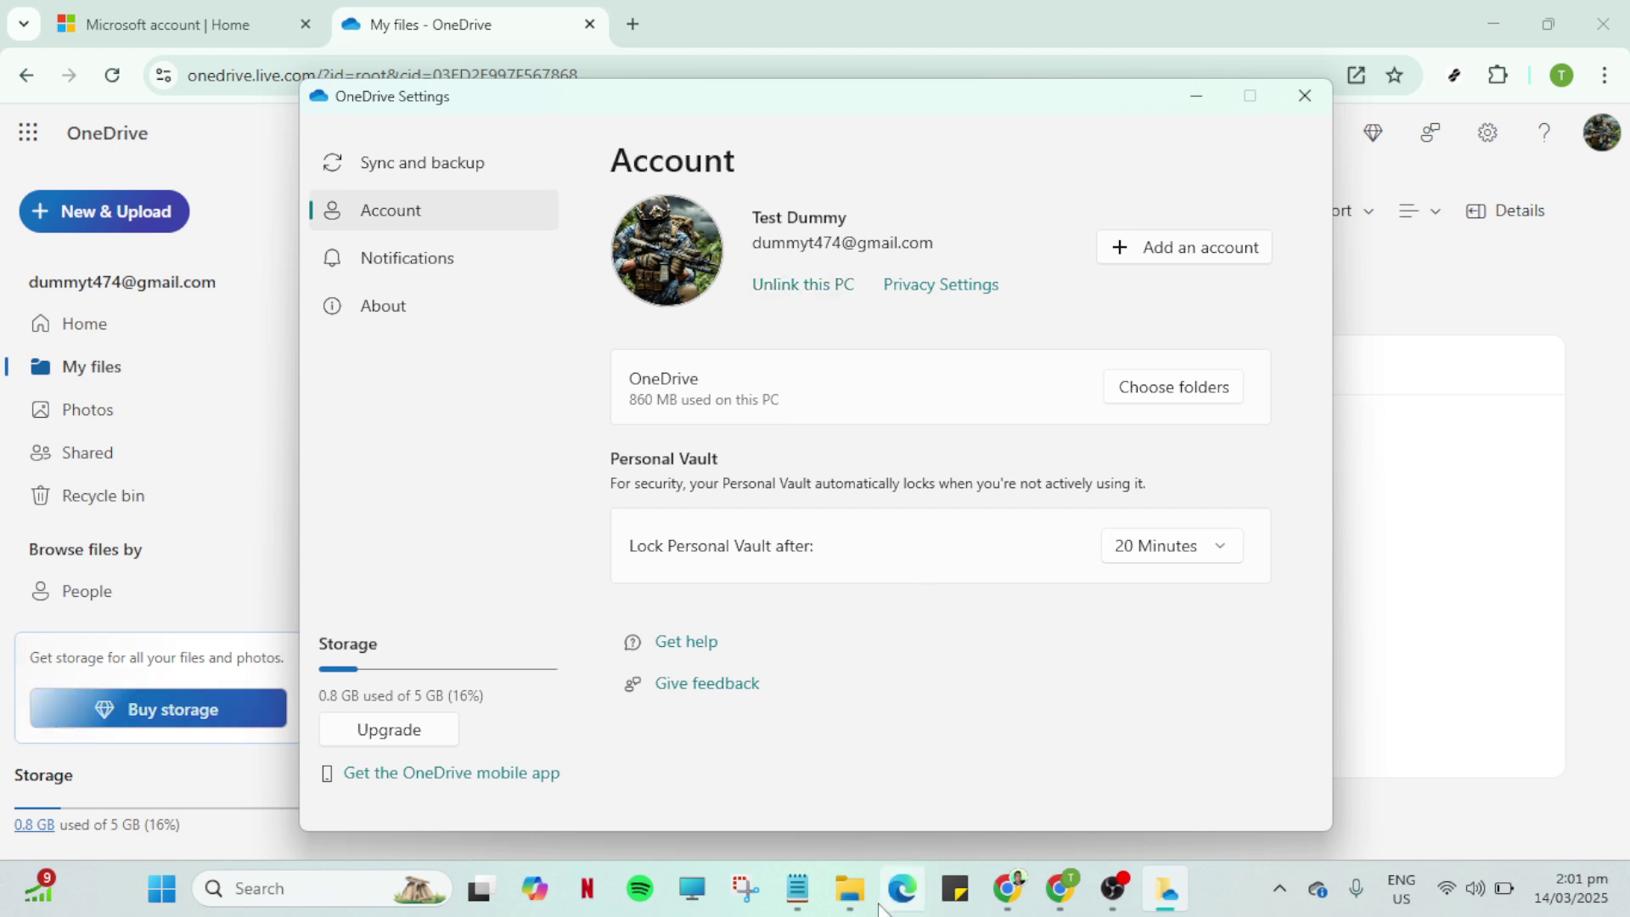
Restore the Test - Personal folder window, then minimize it and the OneDrive Settings window
click(851, 887)
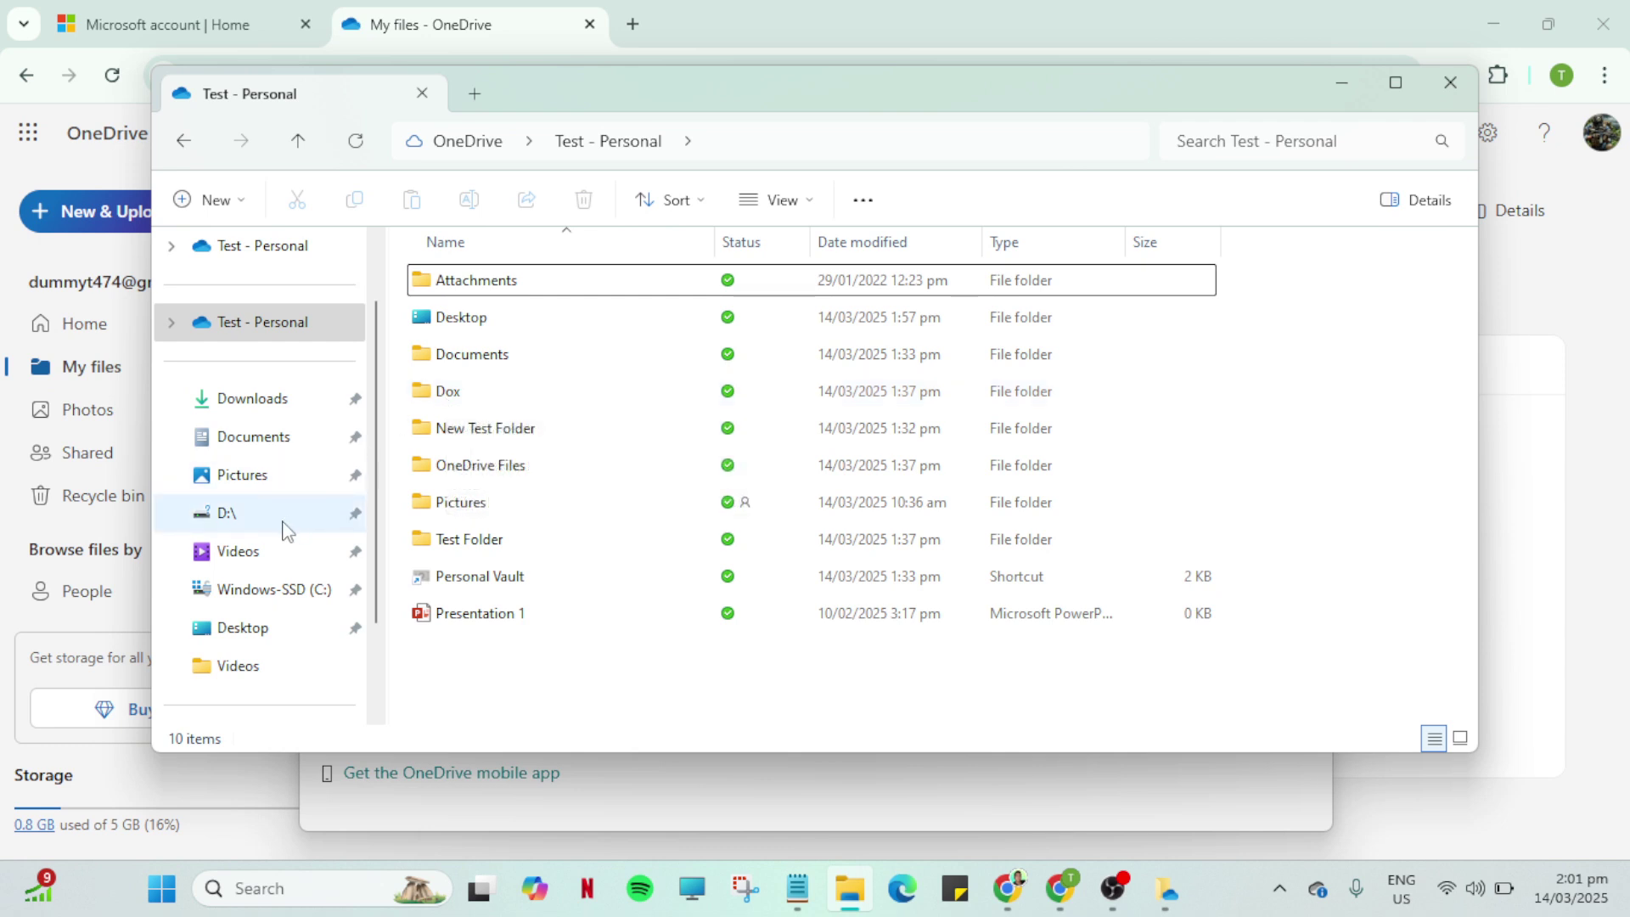
click(1338, 87)
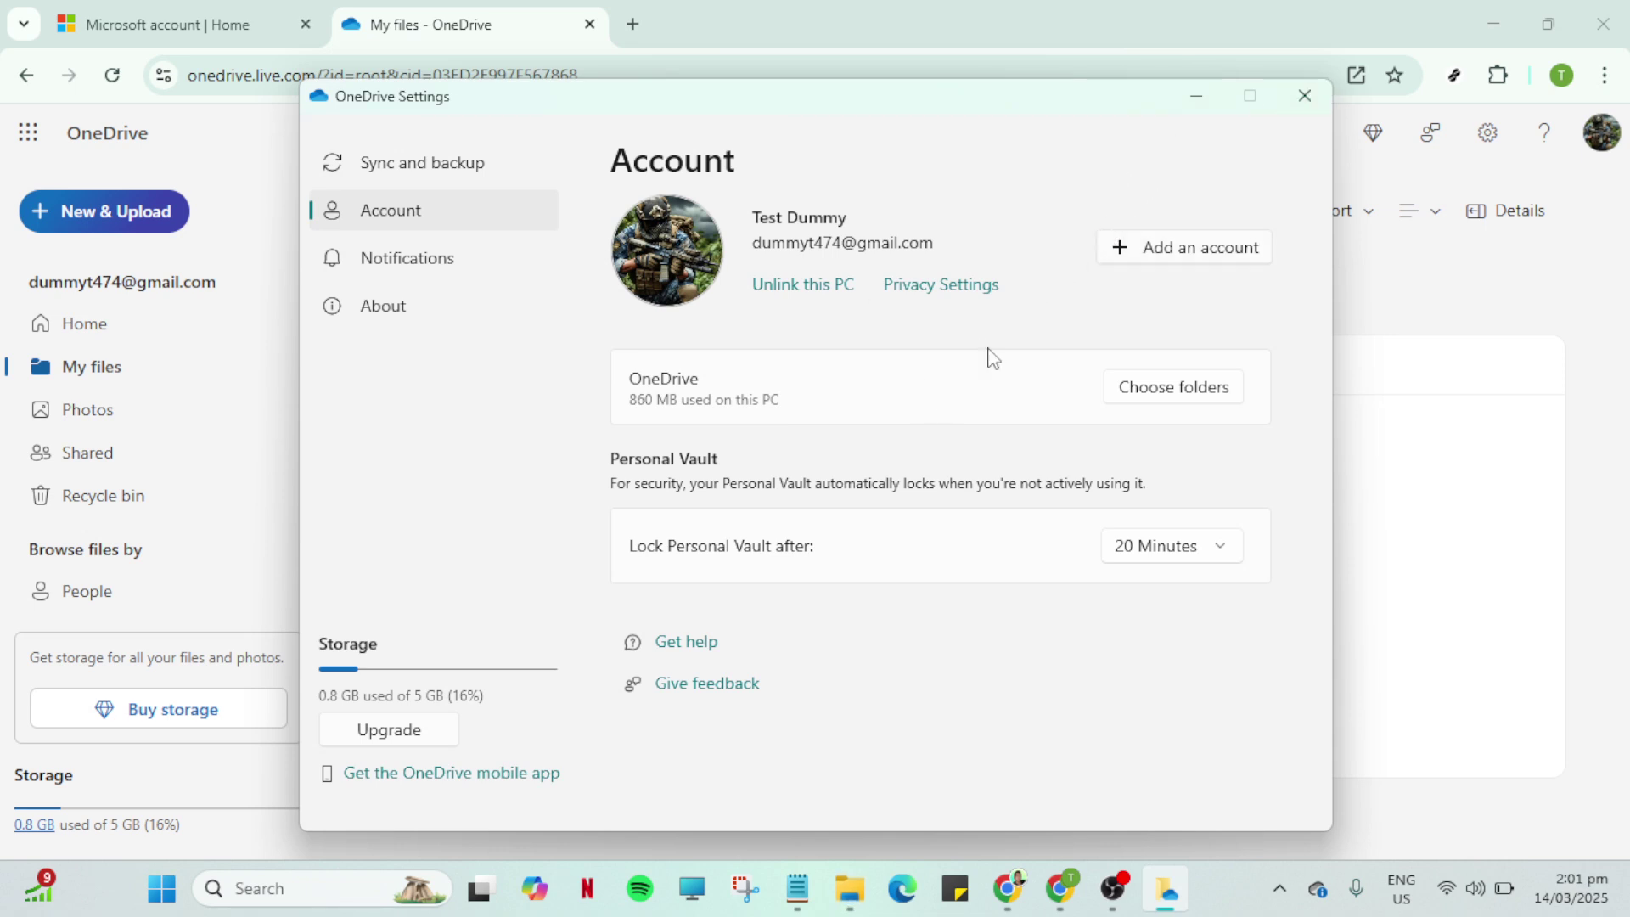
click(1199, 99)
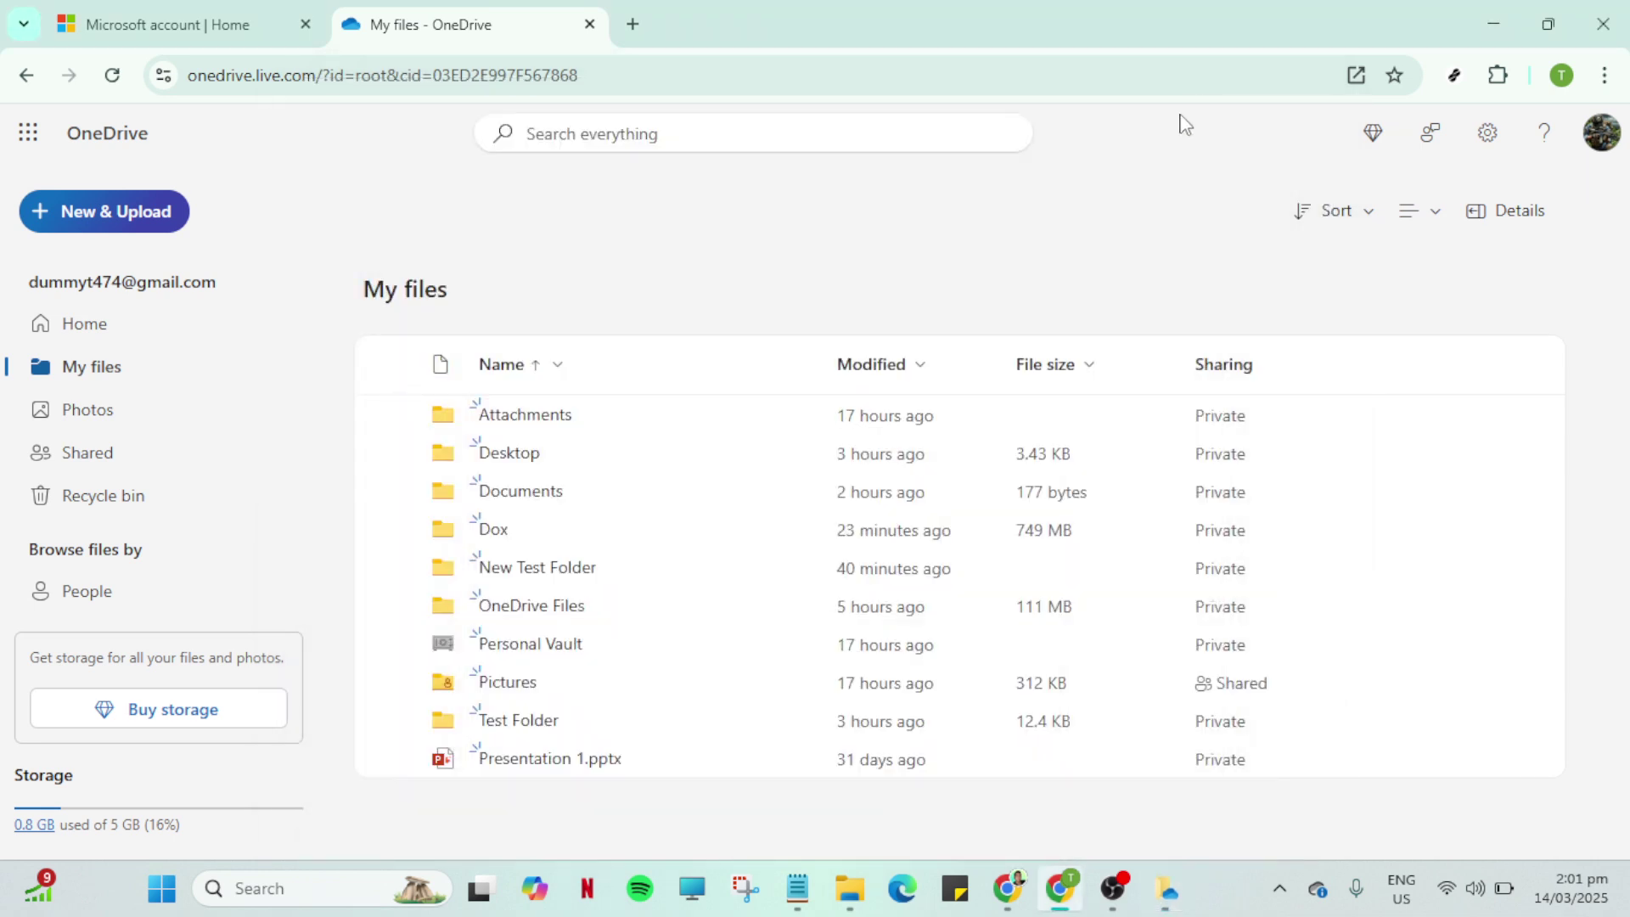